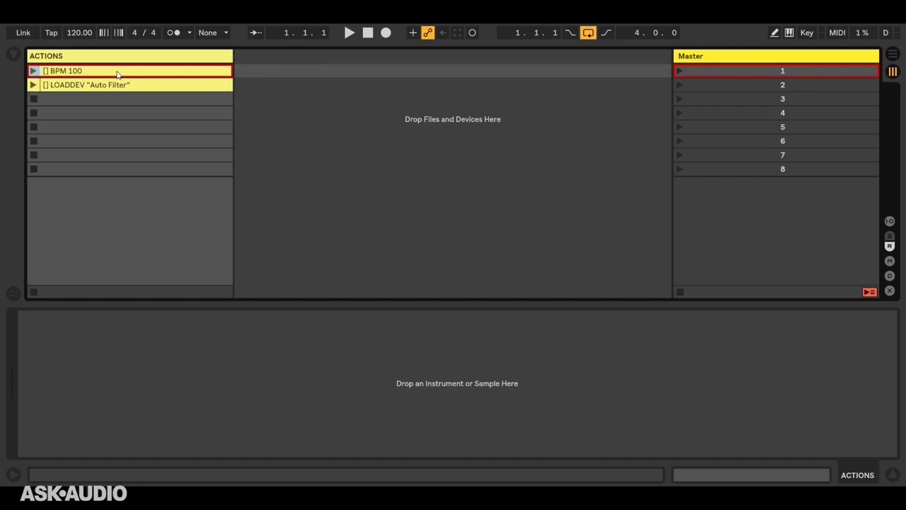
# Launch the "[] BPM 100" clip so the tempo drops to 100
pyautogui.click(33, 71)
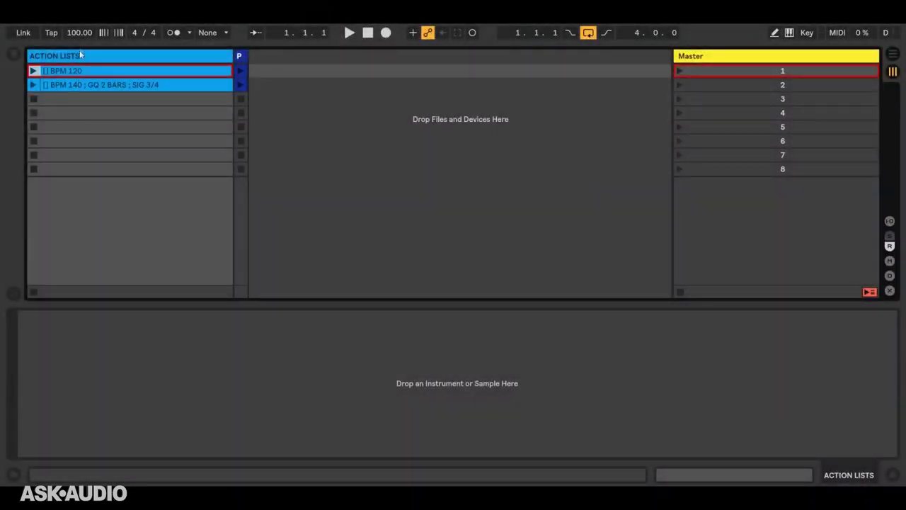
# Launch the BPM 120 clip, then BPM 140 ; GQ 2 BARS ; SIG 3/4, and widen the PSEQ track
pyautogui.click(34, 71)
pyautogui.click(33, 85)
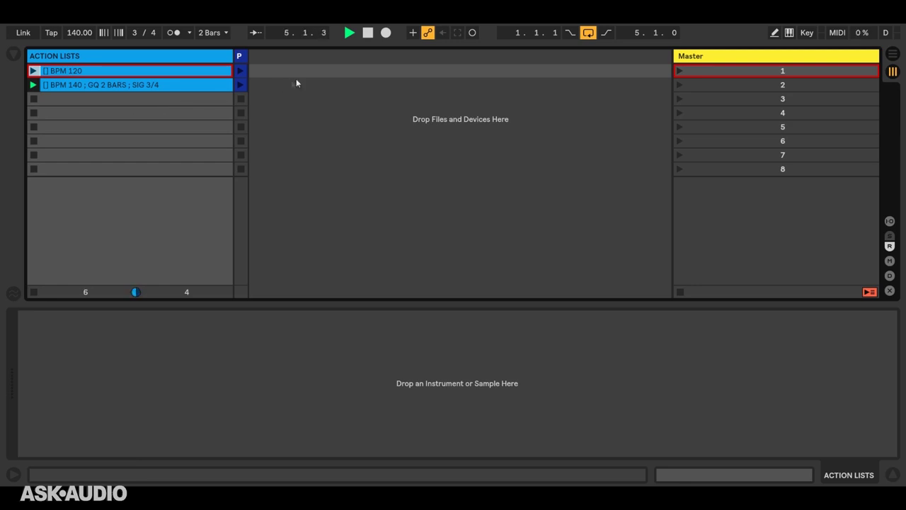
pyautogui.moveTo(245, 55); pyautogui.dragTo(442, 58)
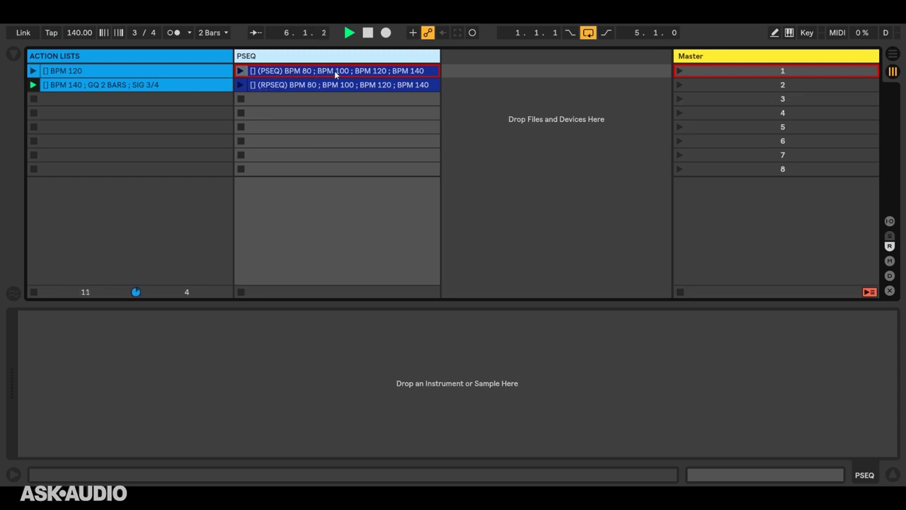
# Launch the PSEQ clip to step through its tempos, then switch to the RPSEQ clip
pyautogui.click(241, 72)
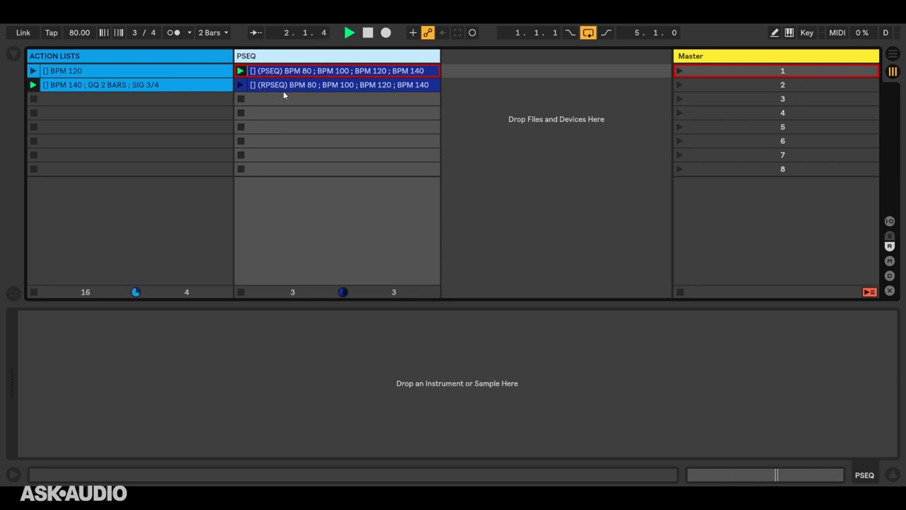
pyautogui.click(240, 87)
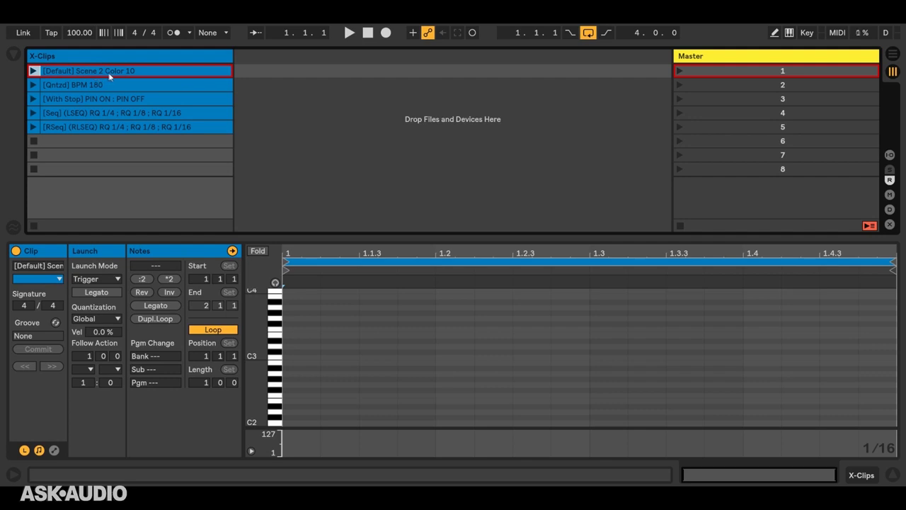
# Fire scene 2 via the Default clip, set 2 Bars quantization, and launch Qntzd BPM 180
pyautogui.click(34, 71)
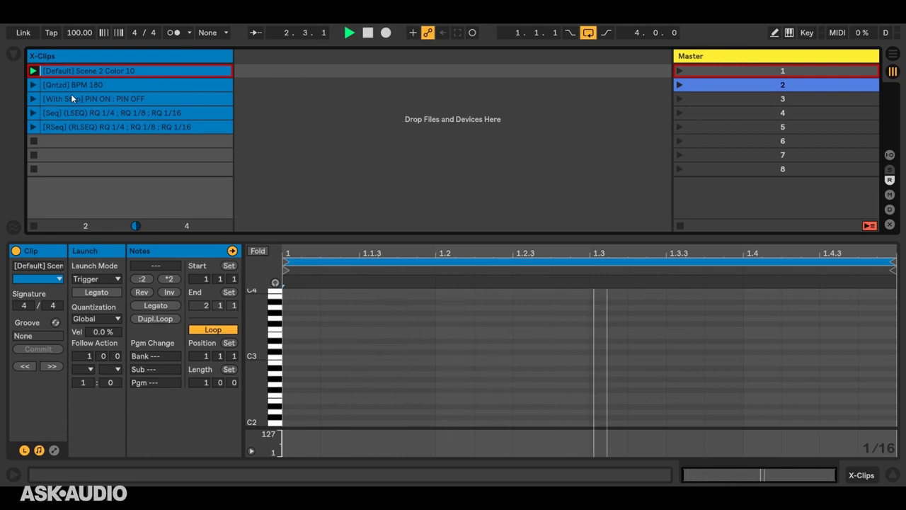
pyautogui.click(212, 33)
pyautogui.click(217, 86)
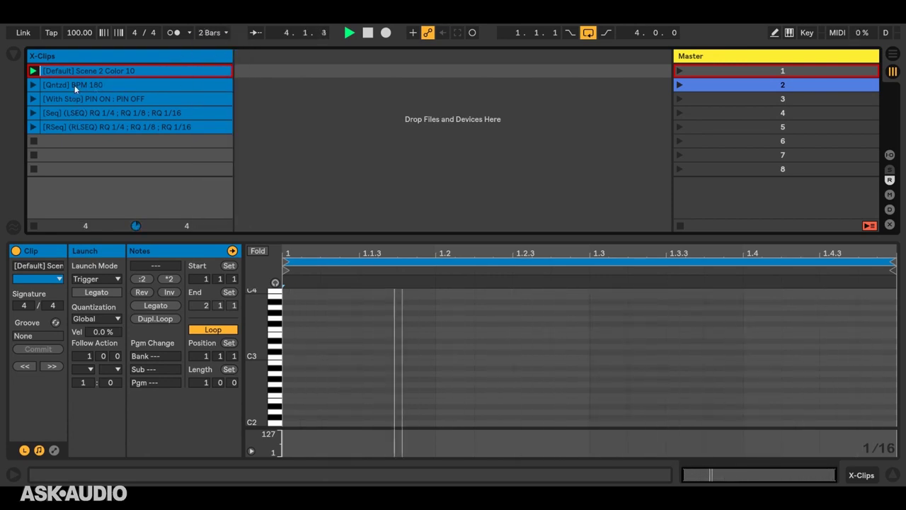
pyautogui.click(34, 86)
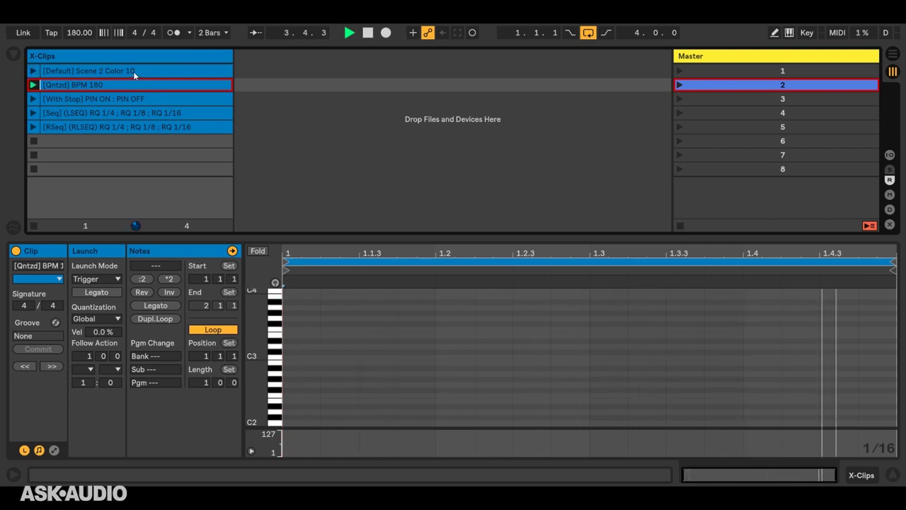
# Set global quantization back to None and select the With Stop clip
pyautogui.click(213, 33)
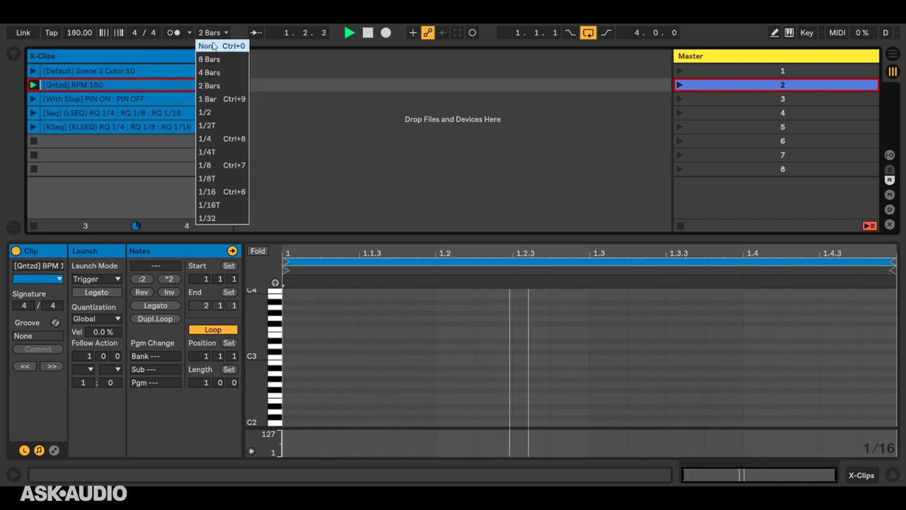
pyautogui.click(213, 43)
pyautogui.click(114, 100)
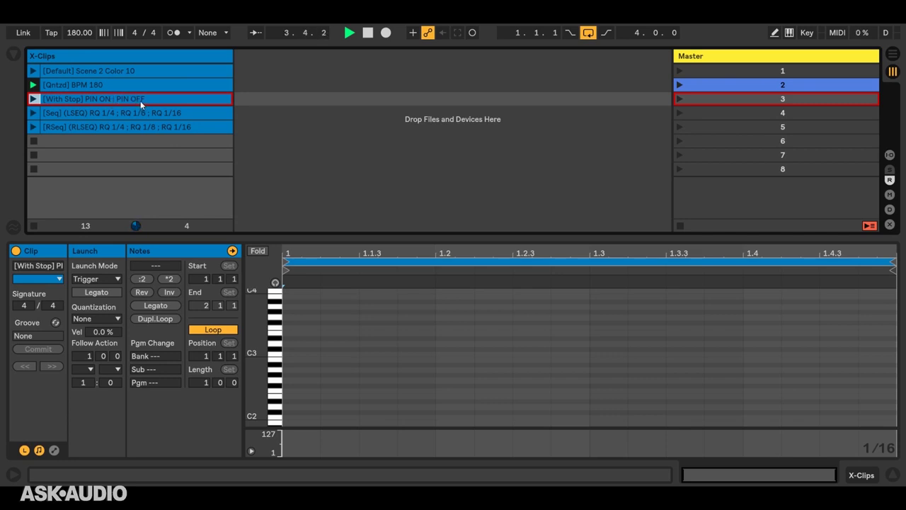
# Launch the With Stop, Seq and RSeq clips to toggle pinning and cycle record quantization 1/4, 1/8, 1/16
pyautogui.click(33, 100)
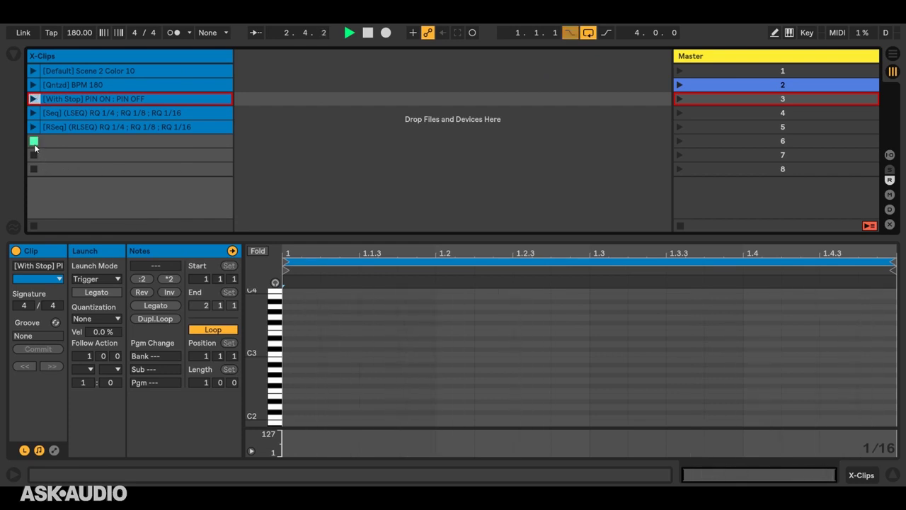
pyautogui.click(98, 118)
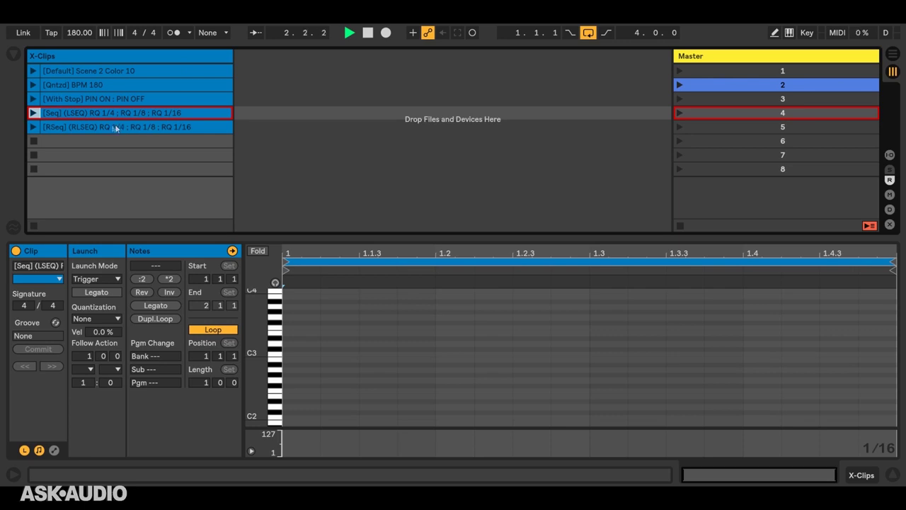
pyautogui.click(33, 112)
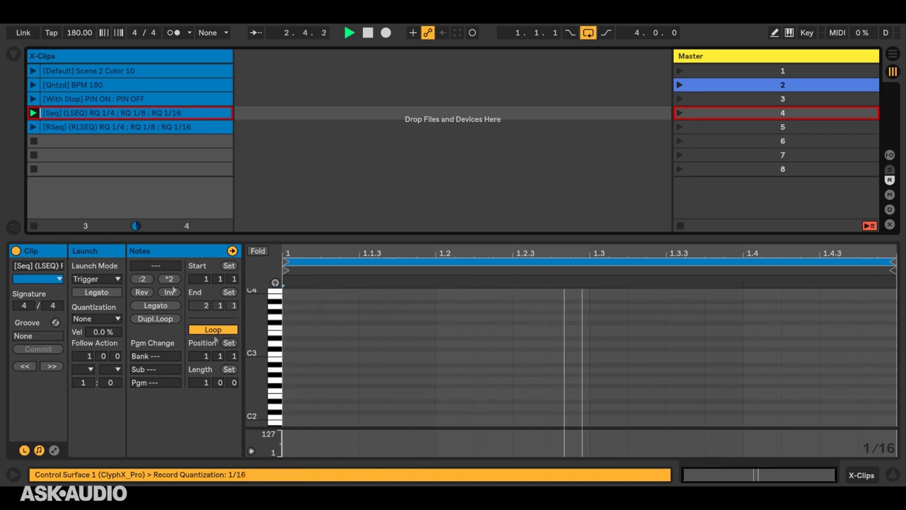
pyautogui.click(113, 128)
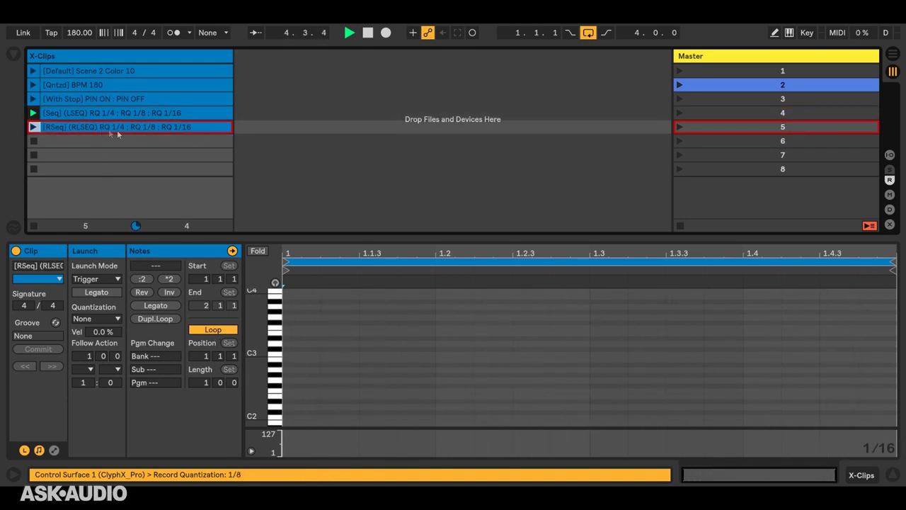
pyautogui.click(34, 128)
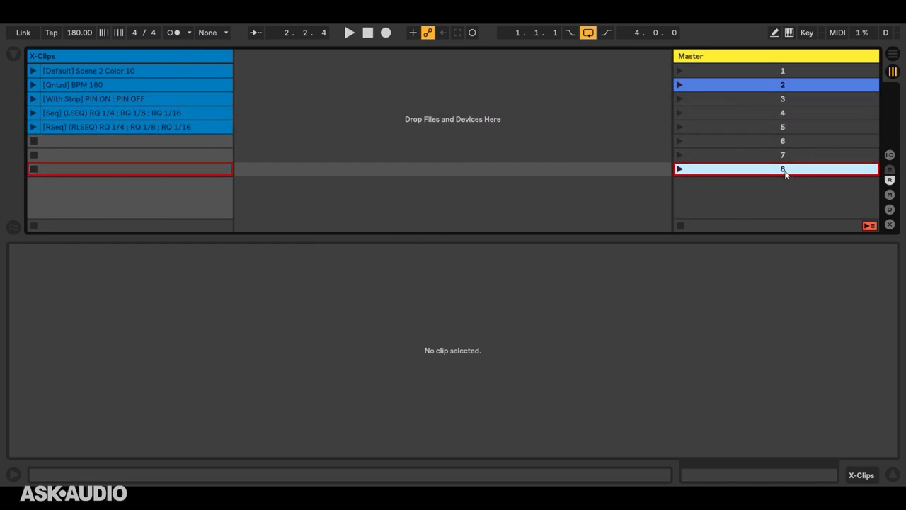
# Rename scene 8 to "[] addaudio" and launch it to add a 2 Audio track
pyautogui.hotkey('ctrl', 'r')
pyautogui.write('[] addaudio')
pyautogui.click(680, 172)
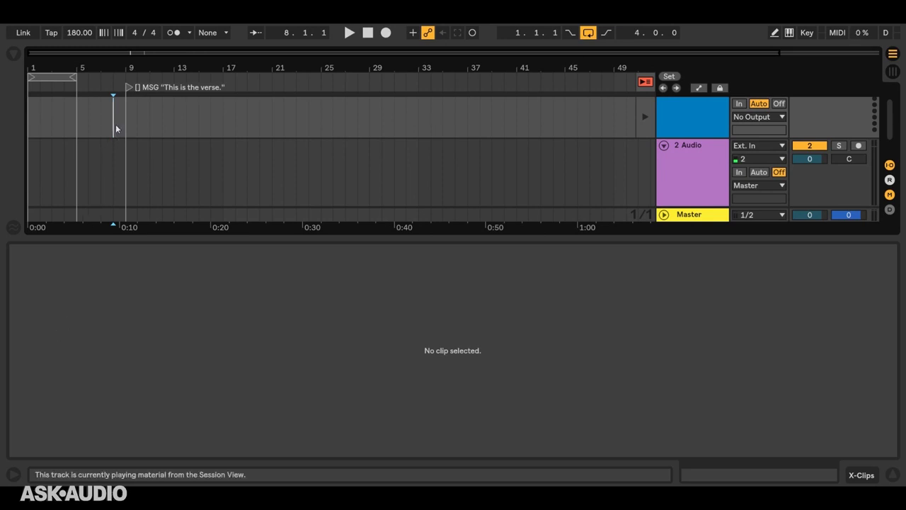
# Start playback so the arrangement passes the locator showing "This is the verse."
pyautogui.click(348, 34)
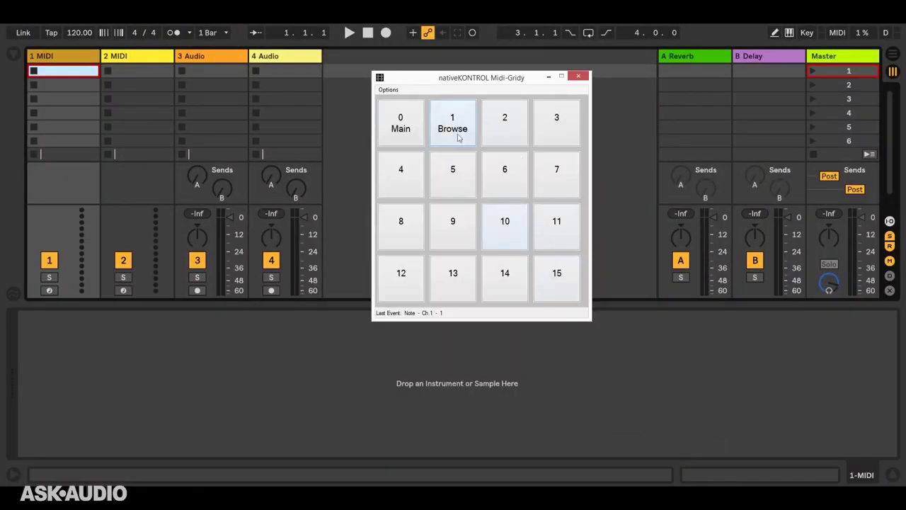
# Toggle Live between Session and Arrangement views with the Main pad, ending in Session
pyautogui.click(407, 126)
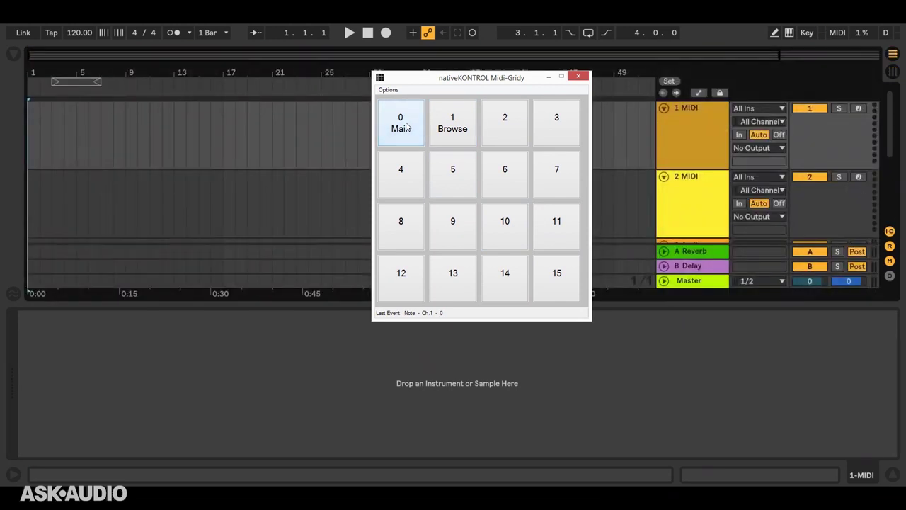
pyautogui.click(407, 126)
pyautogui.click(407, 126)
pyautogui.click(409, 127)
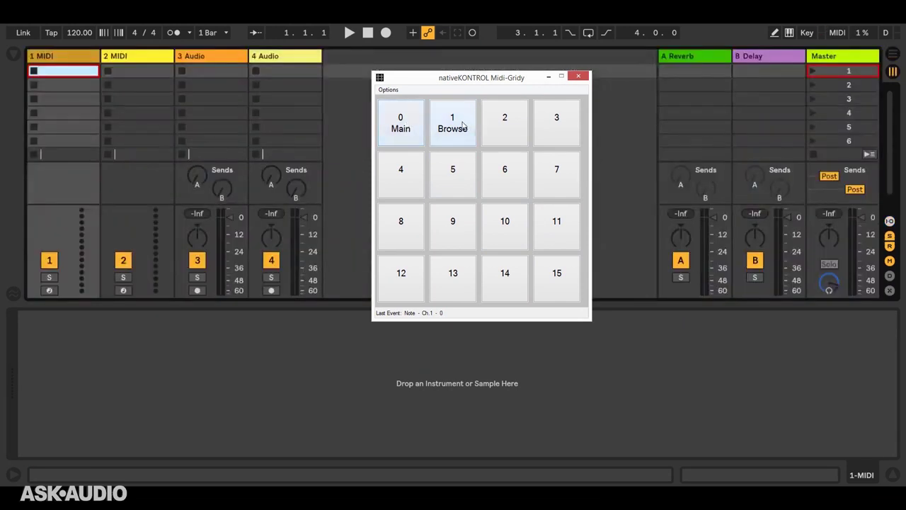
# Open and close Live's browser twice with the Browse pad
pyautogui.click(464, 126)
pyautogui.click(464, 126)
pyautogui.click(462, 125)
pyautogui.click(462, 125)
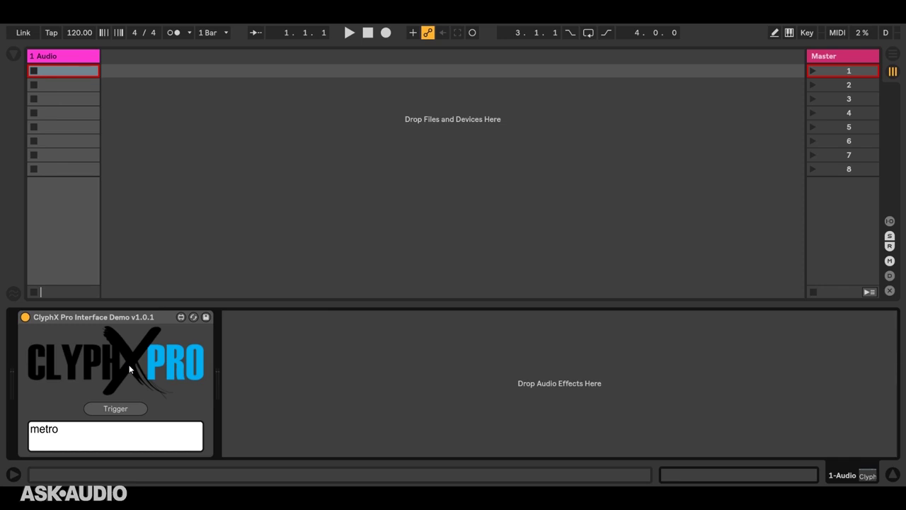
pyautogui.click(181, 317)
pyautogui.click(327, 349)
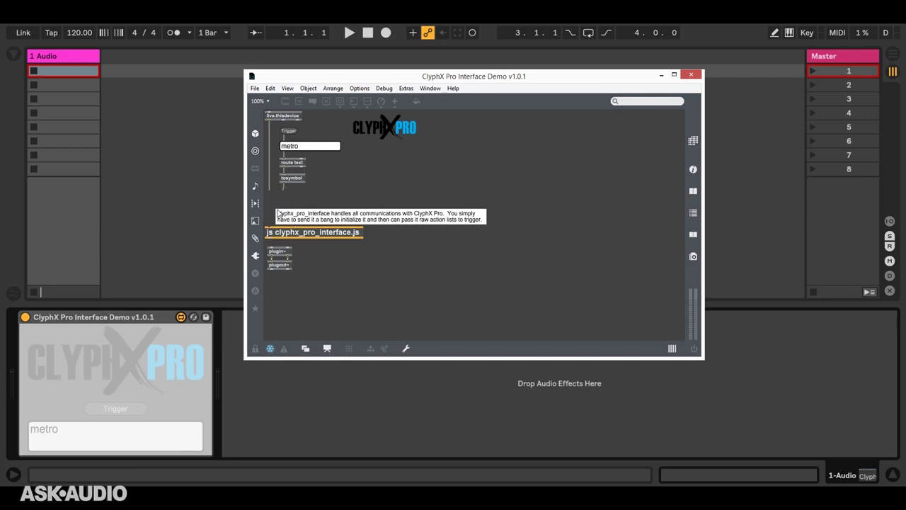
pyautogui.click(691, 74)
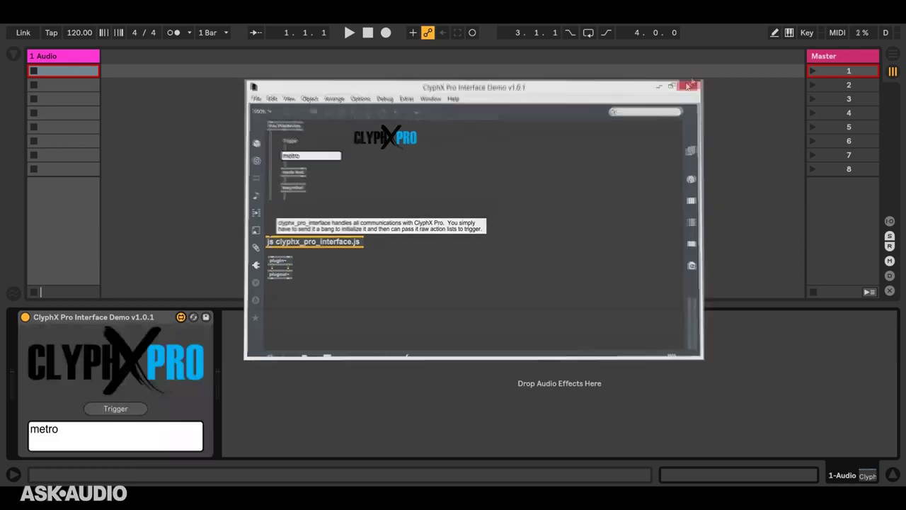
pyautogui.click(86, 436)
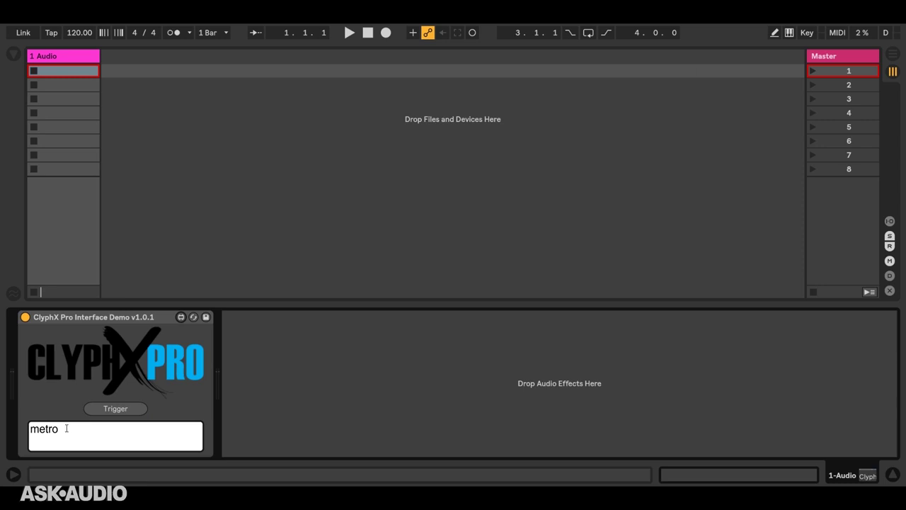
# Trigger the demo device's "metro" action repeatedly to toggle the metronome
pyautogui.click(115, 408)
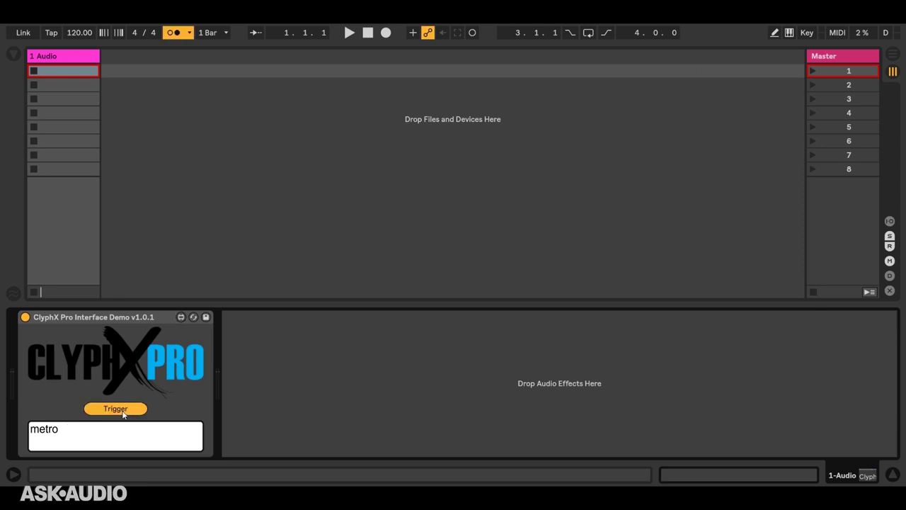
pyautogui.click(116, 409)
pyautogui.click(115, 409)
pyautogui.click(115, 409)
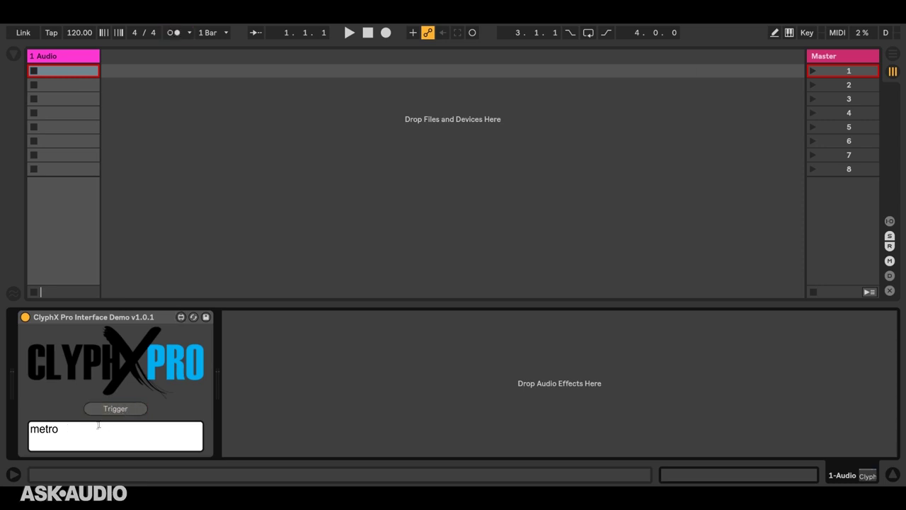
# Extend the action to "metro ; bpm rnd" and trigger it repeatedly for random tempos
pyautogui.click(97, 426)
pyautogui.press('End')
pyautogui.write('; bpm rnd')
pyautogui.press('Return')
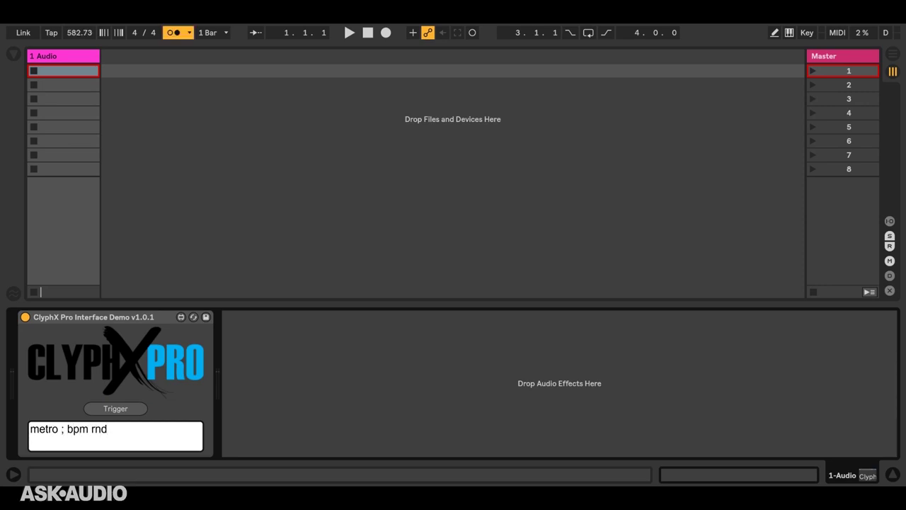
pyautogui.click(132, 411)
pyautogui.click(131, 416)
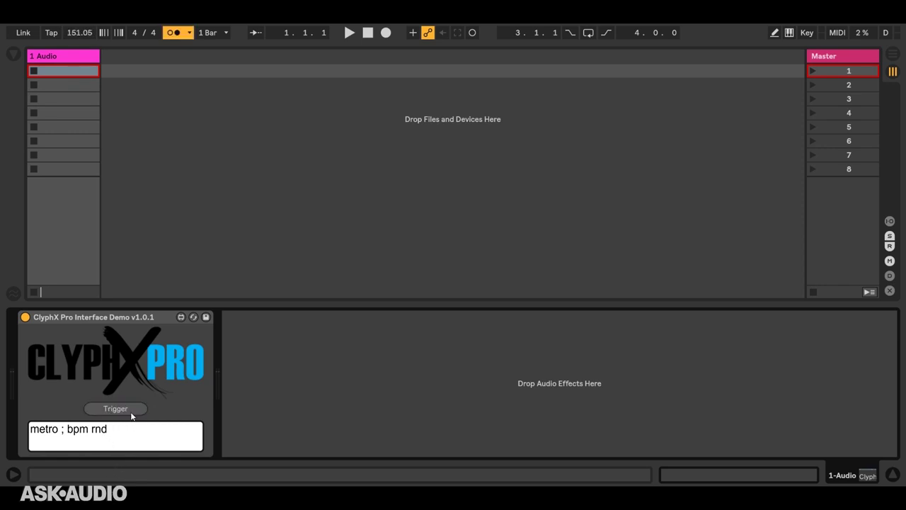